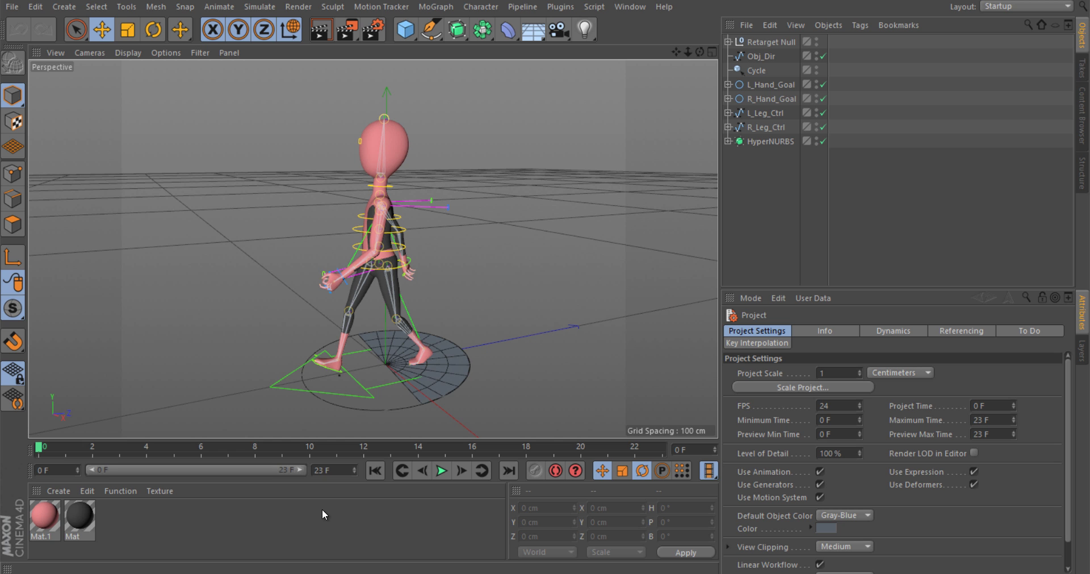
# View R_Hand_Goal's Position Z F-curve in the Animation layout, and return to the Startup layout.
pyautogui.click(1006, 6)
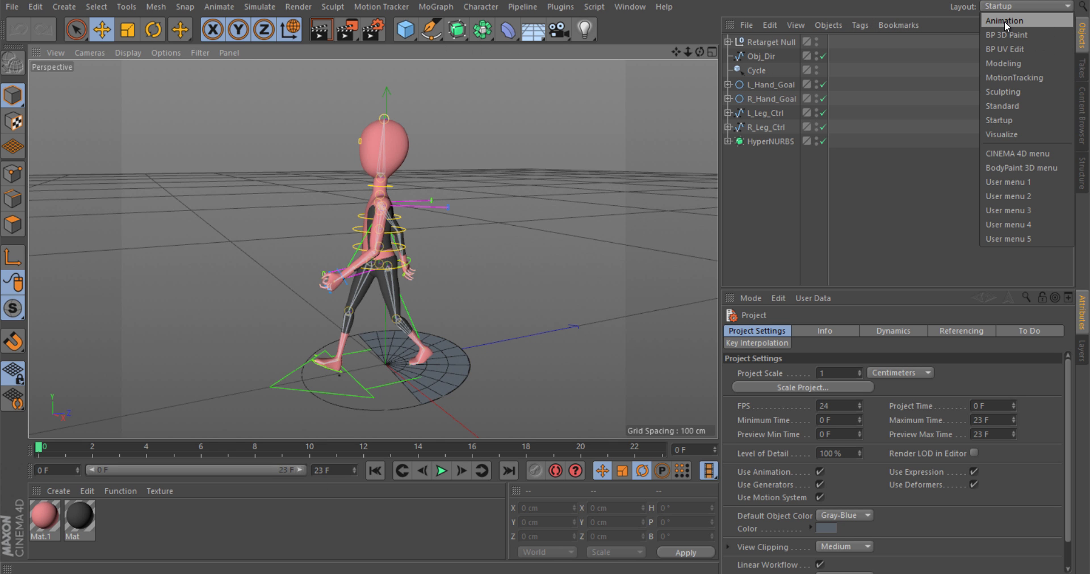
pyautogui.click(1003, 21)
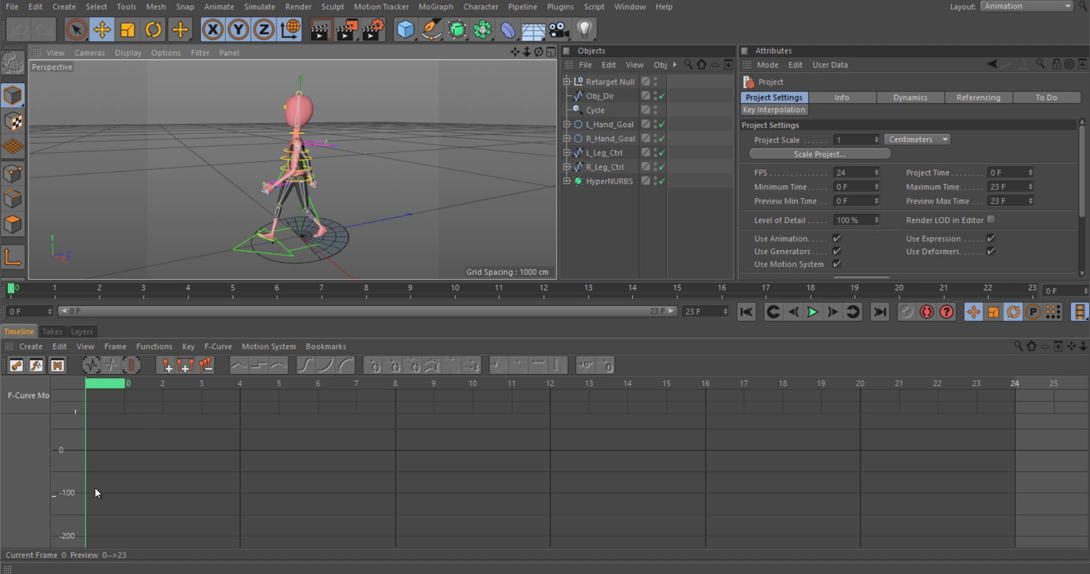
pyautogui.click(608, 140)
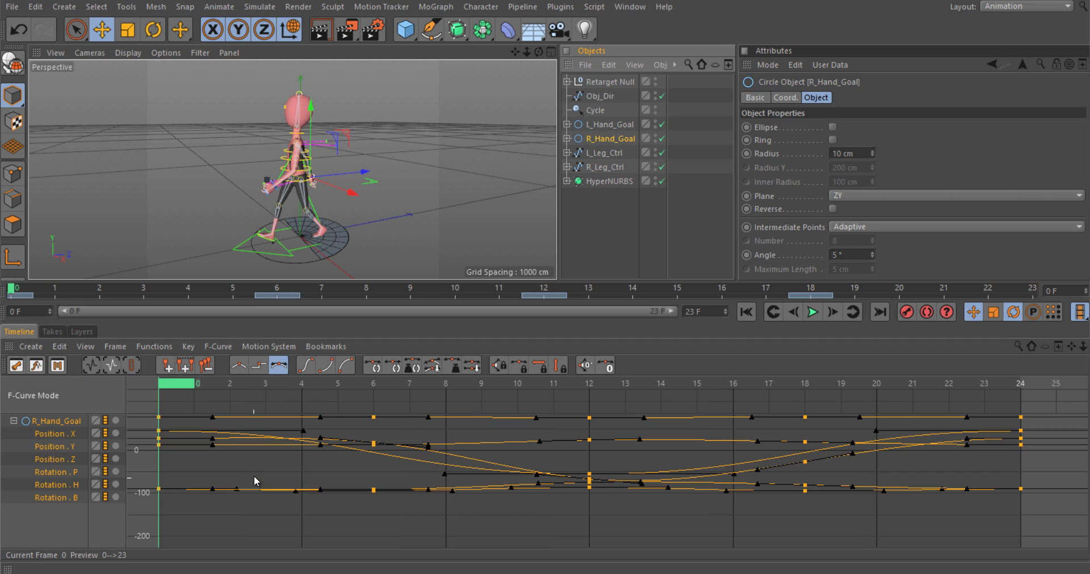
pyautogui.click(44, 459)
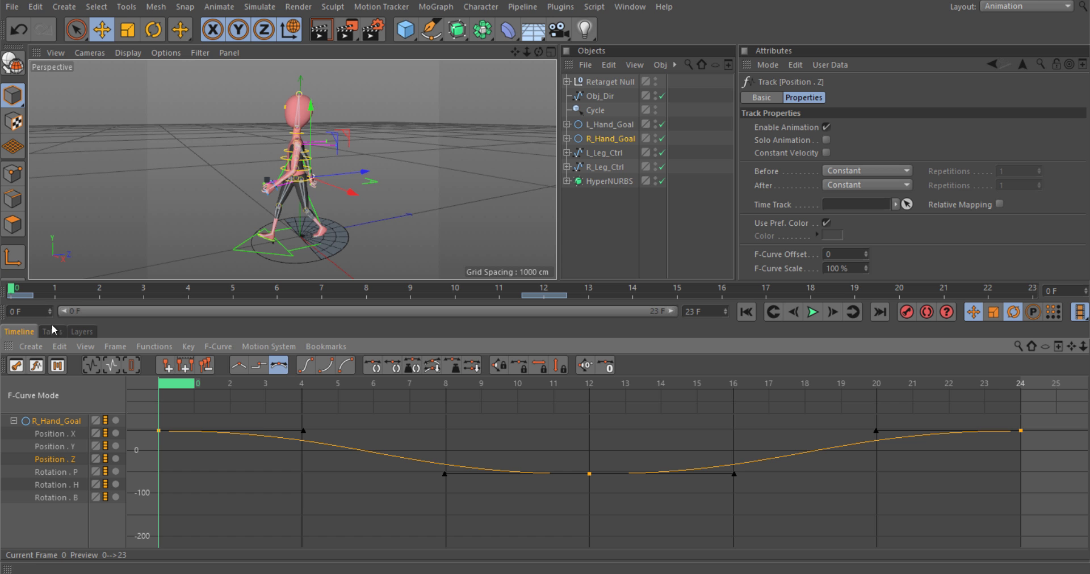
pyautogui.click(997, 7)
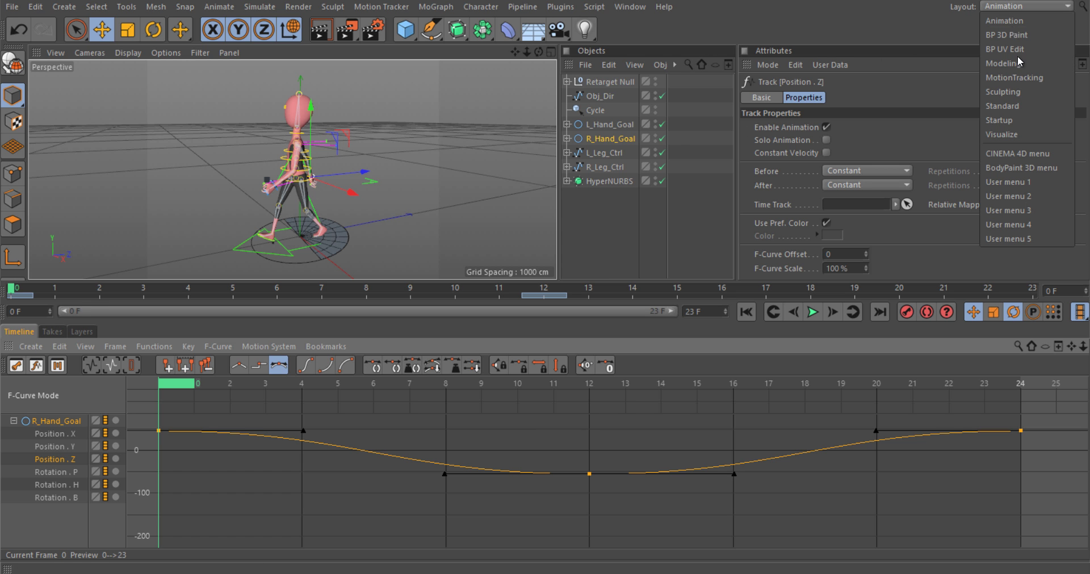
pyautogui.click(997, 120)
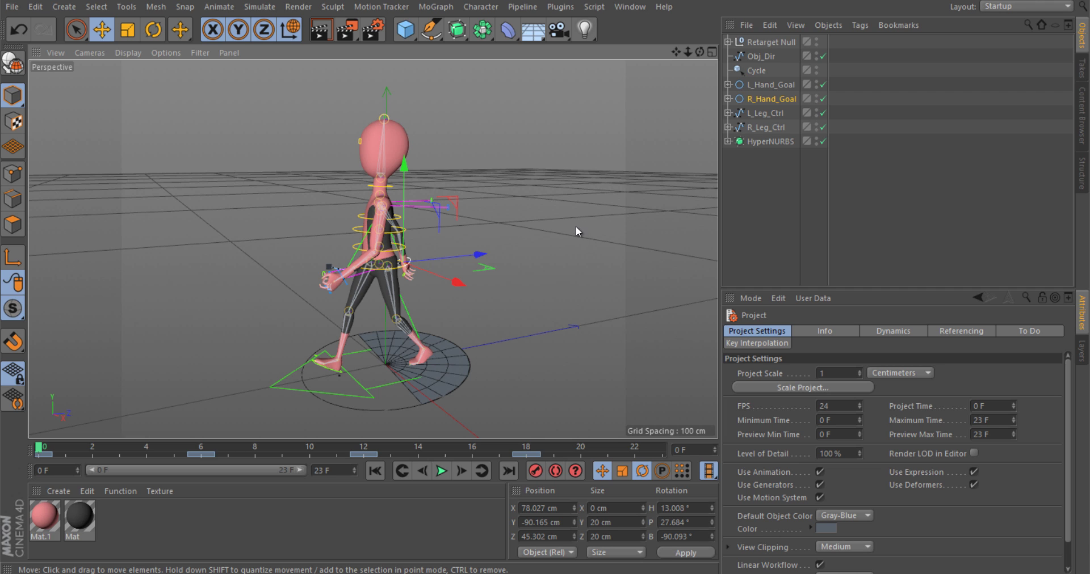
# Launch the AniSplines v08 plugin and move its window away from the viewport.
pyautogui.click(594, 6)
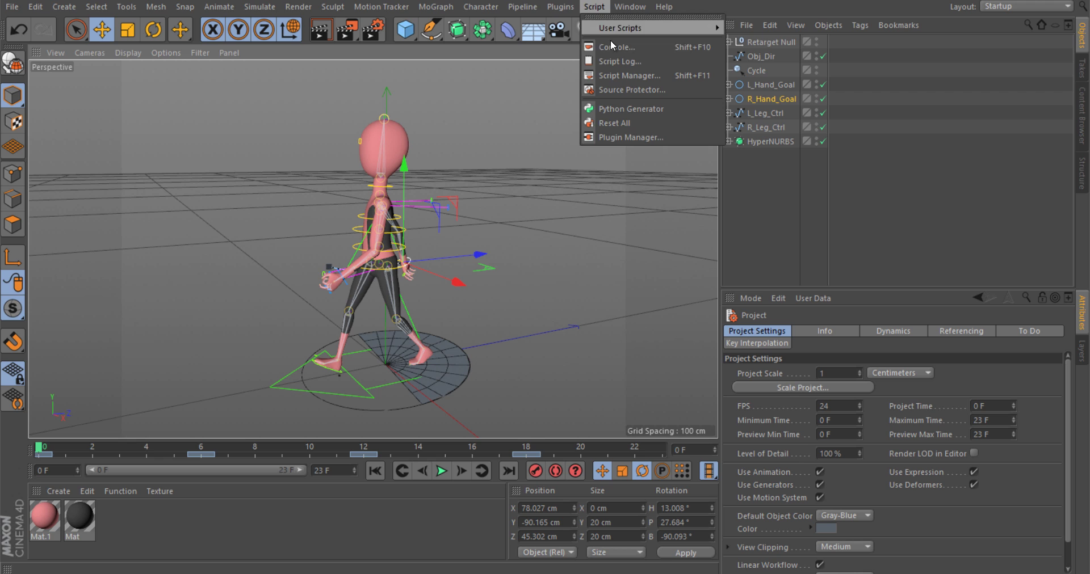
pyautogui.moveTo(560, 6)
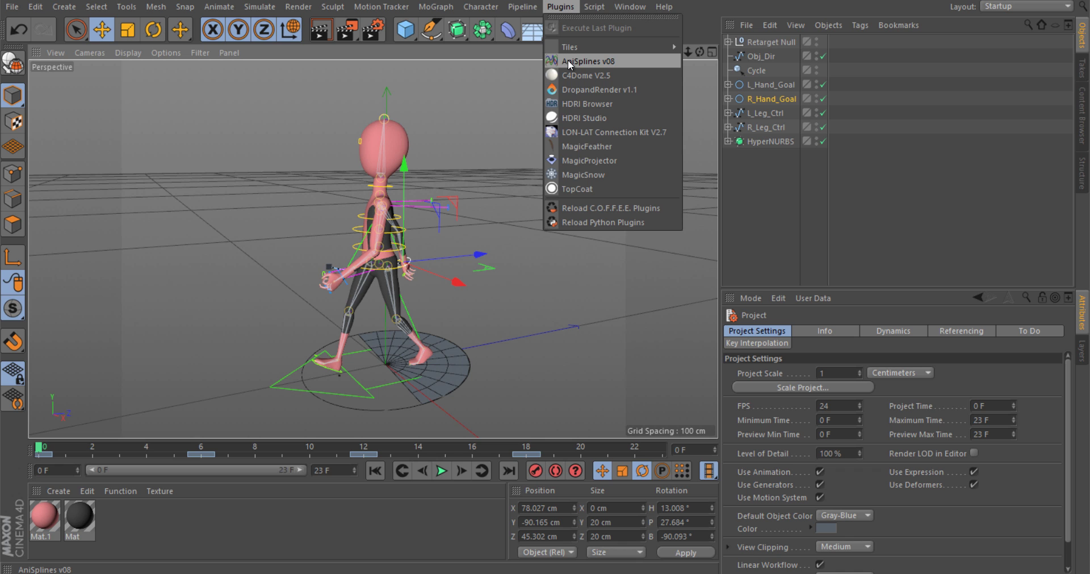
pyautogui.click(568, 61)
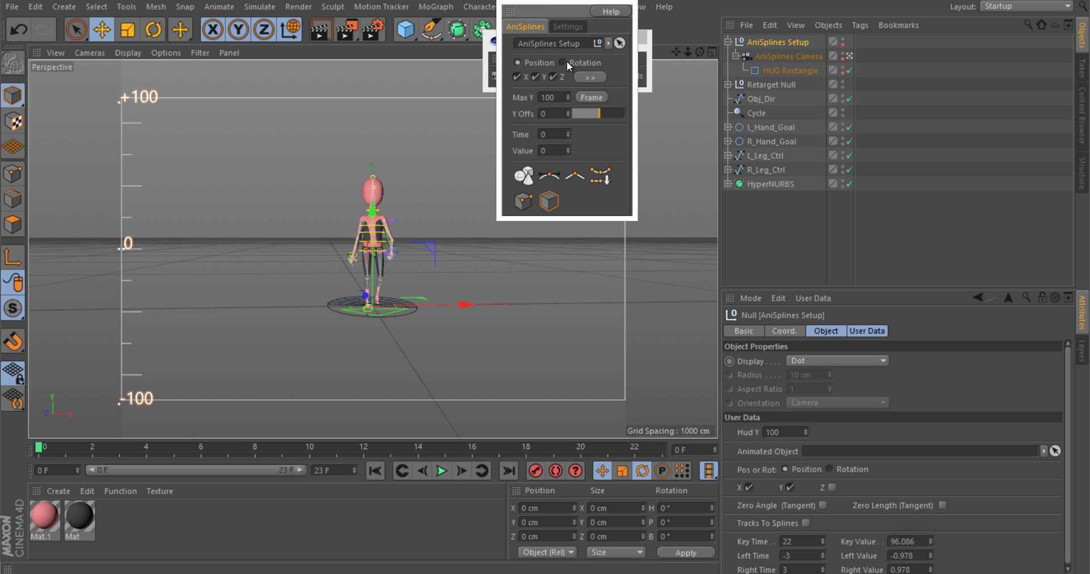
pyautogui.moveTo(562, 7); pyautogui.dragTo(982, 253)
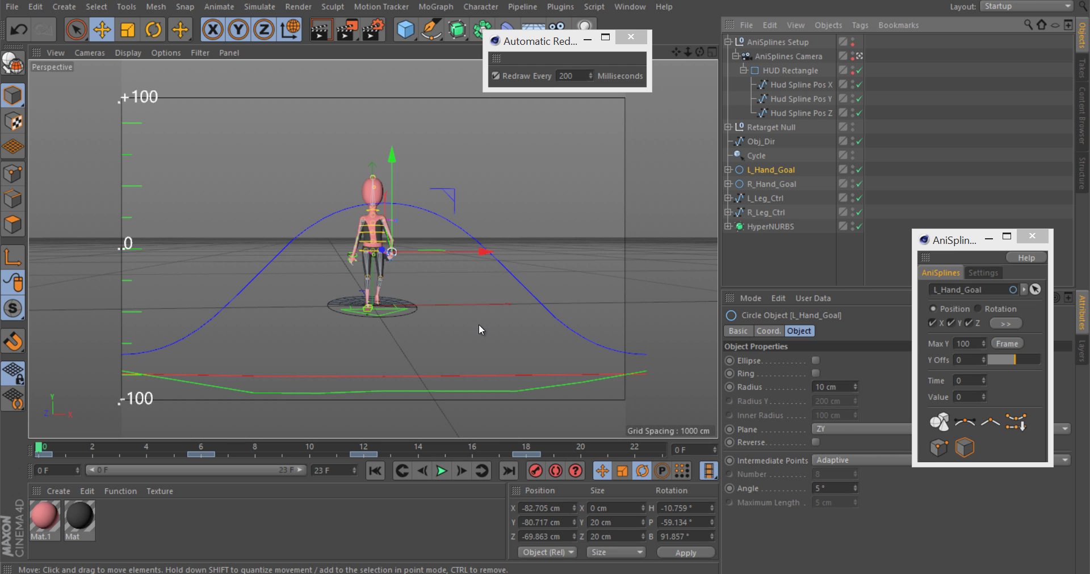
# Raise the frame 12 point of L_Hand_Goal's Hud Spline Pos Y to a value of about -90.22 in point mode.
pyautogui.keyDown('alt'); pyautogui.moveTo(476, 326); pyautogui.dragTo(323, 315); pyautogui.keyUp('alt')
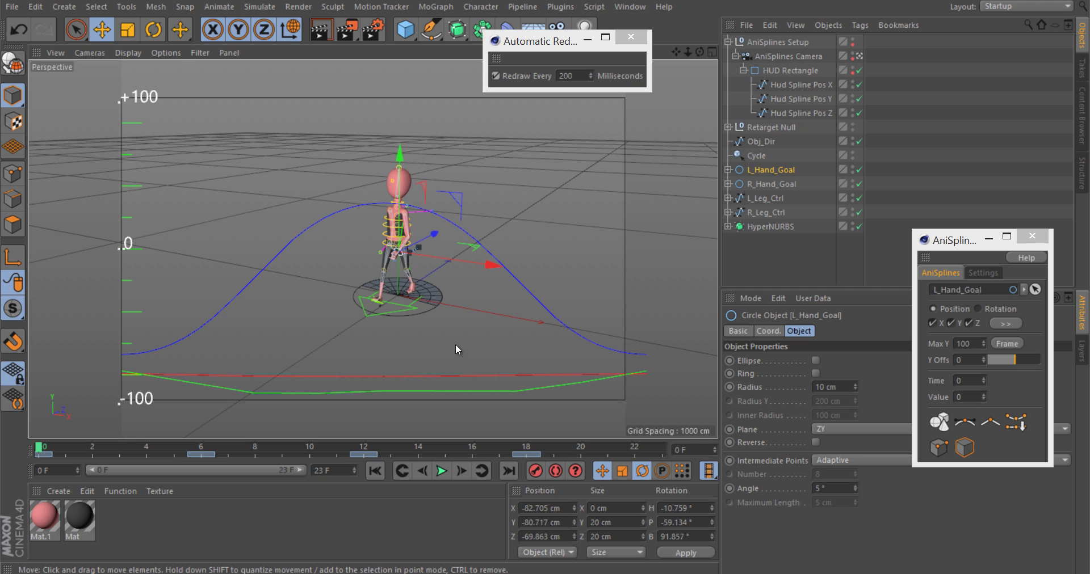
pyautogui.click(758, 172)
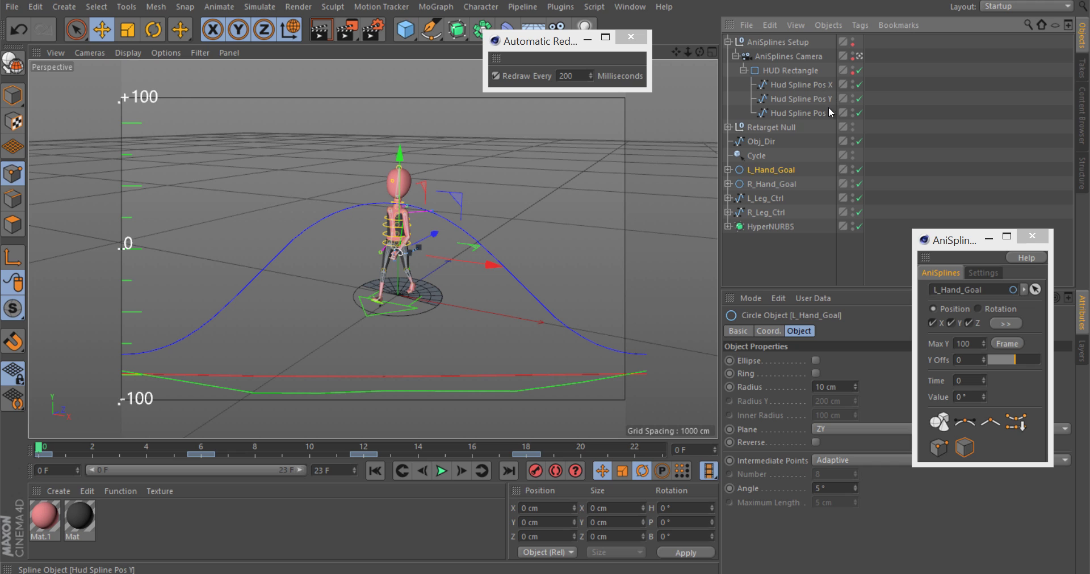
pyautogui.click(777, 101)
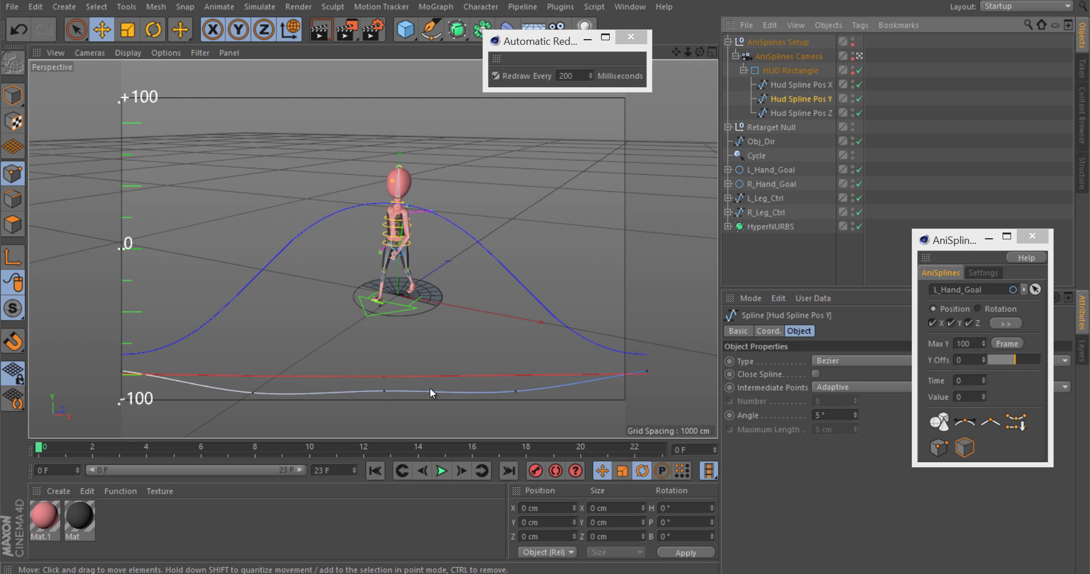
pyautogui.click(940, 449)
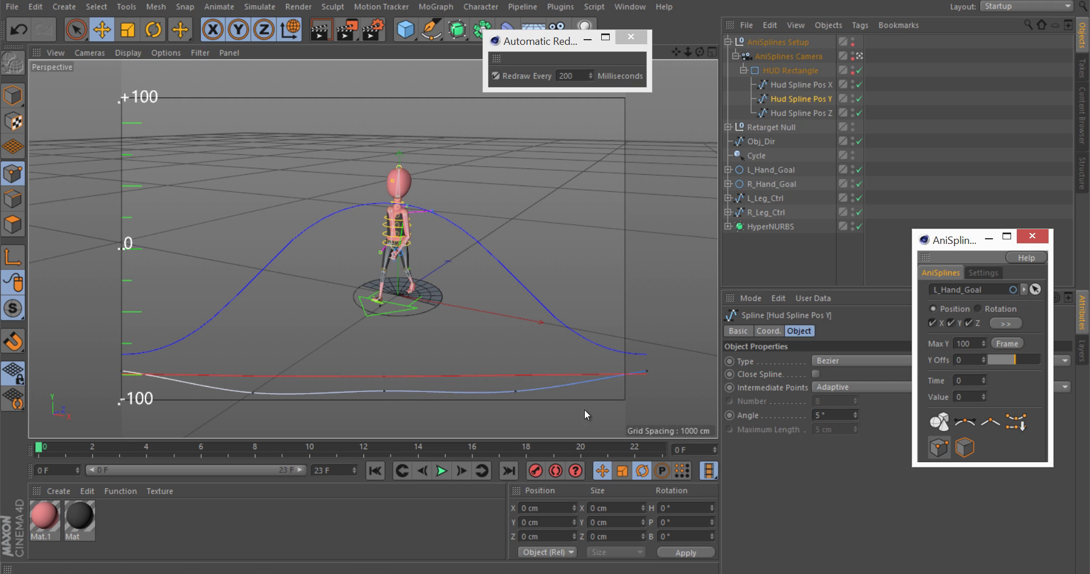
pyautogui.click(383, 391)
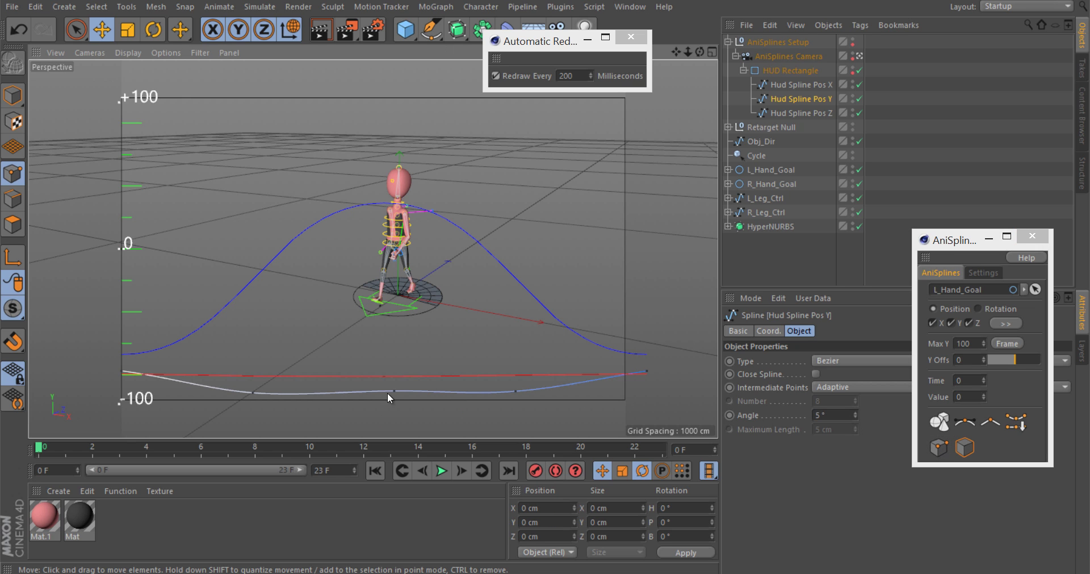
pyautogui.click(394, 390)
pyautogui.moveTo(393, 424)
pyautogui.mouseDown()
pyautogui.moveTo(386, 361)
pyautogui.moveTo(385, 430)
pyautogui.moveTo(381, 418)
pyautogui.mouseUp()
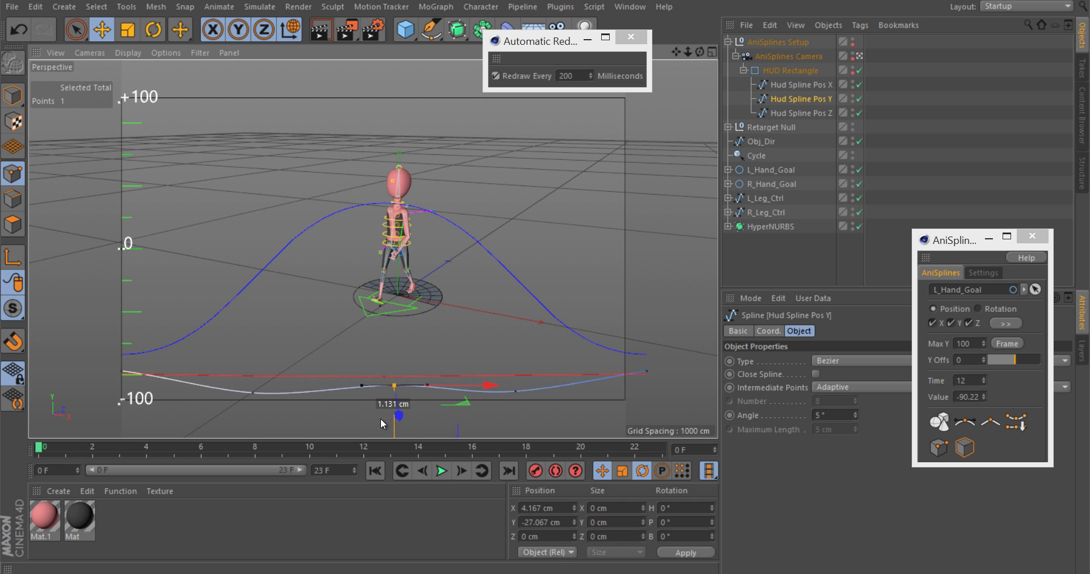
# Play the walk cycle and examine L_Hand_Goal's motion path close up from the side.
pyautogui.click(441, 471)
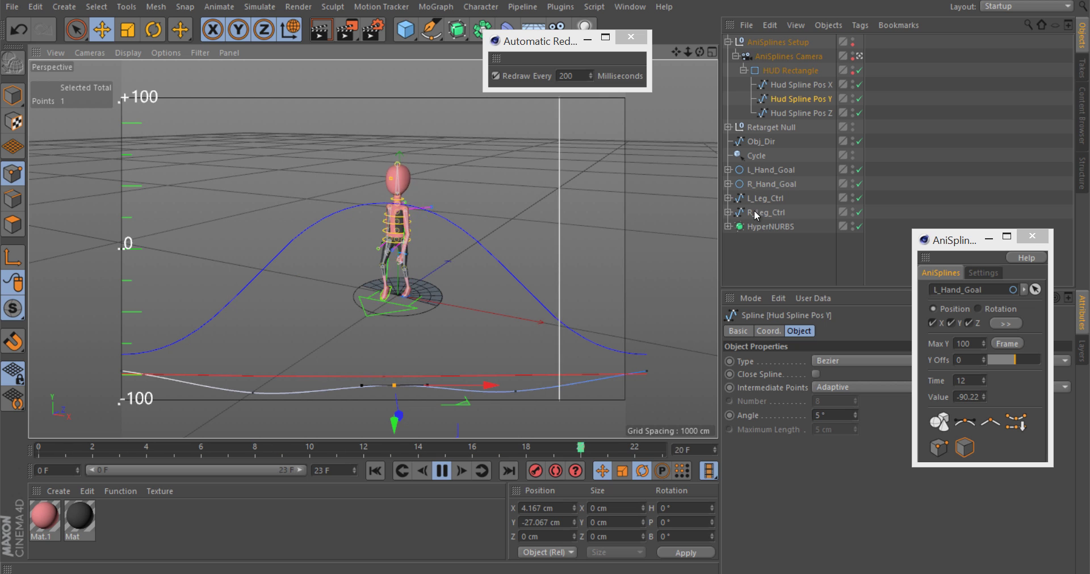
pyautogui.click(761, 171)
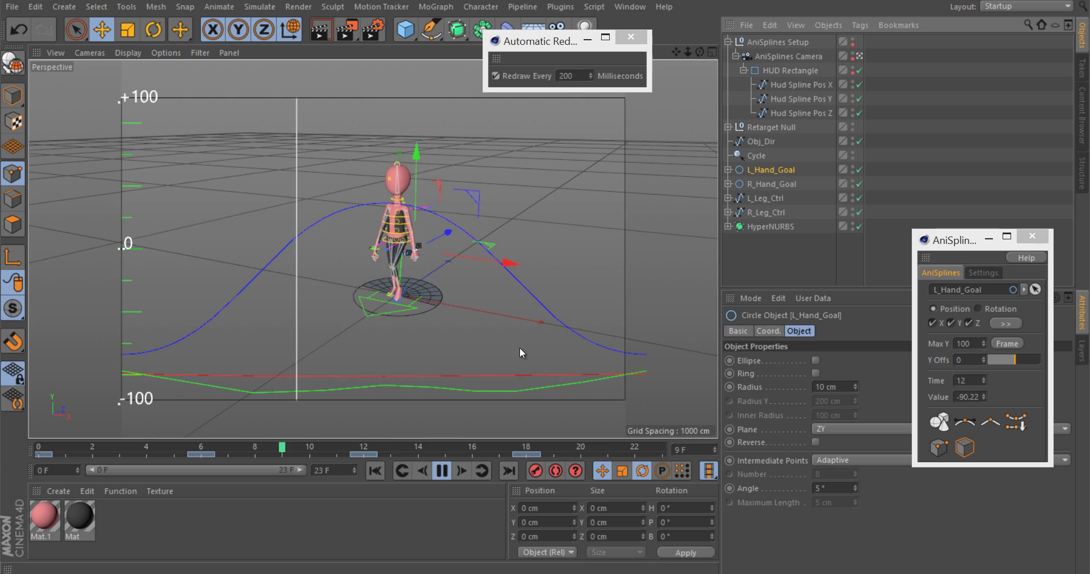
pyautogui.keyDown('alt'); pyautogui.moveTo(515, 346); pyautogui.dragTo(482, 342); pyautogui.keyUp('alt')
pyautogui.scroll(5, 481, 342)
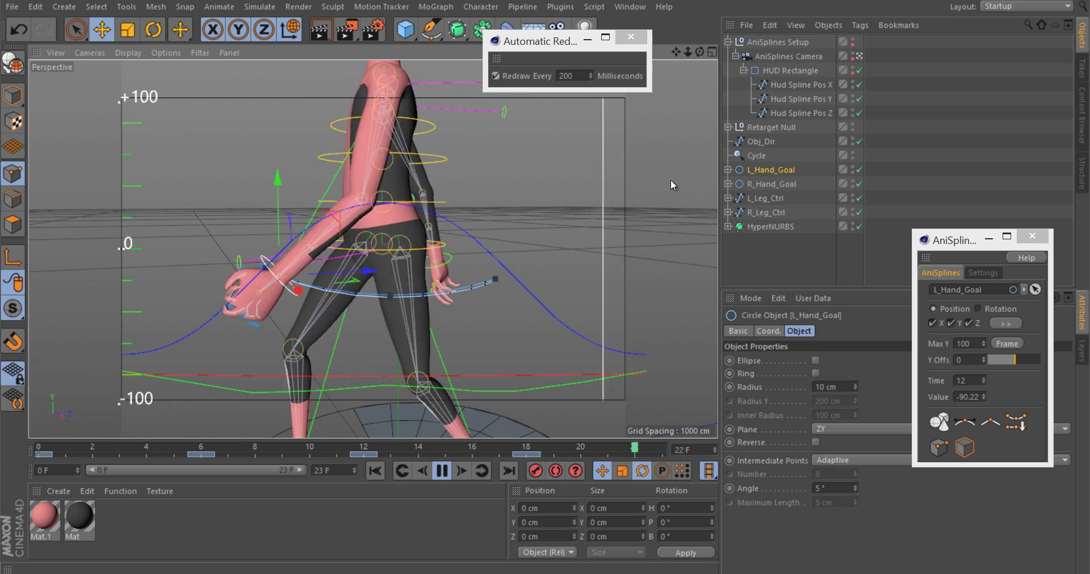
# Adjust the frame 12 point of Hud Spline Pos Y to about -93.01 during playback, and stop the animation.
pyautogui.click(792, 98)
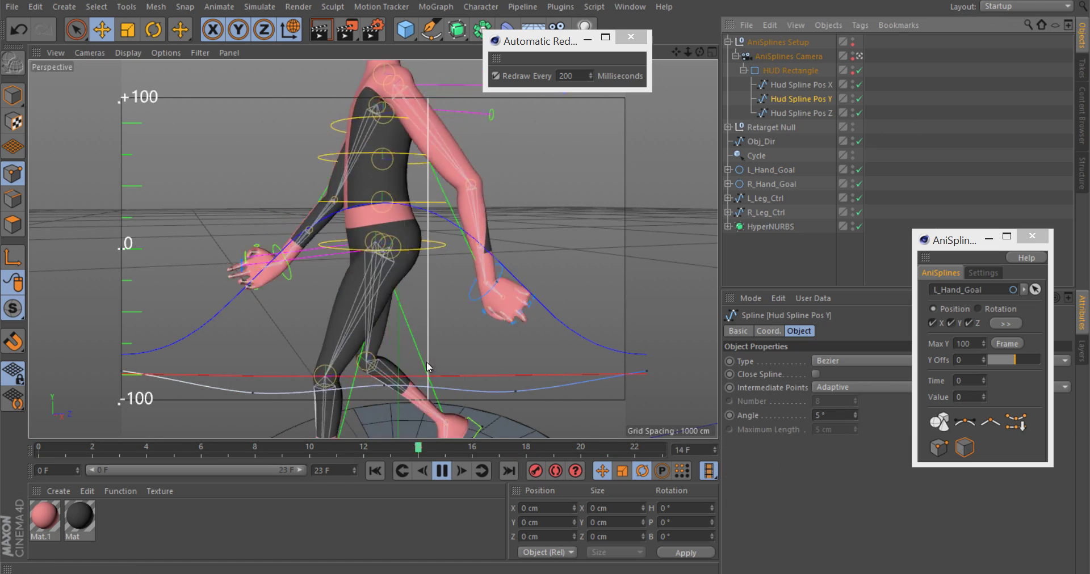
pyautogui.click(388, 389)
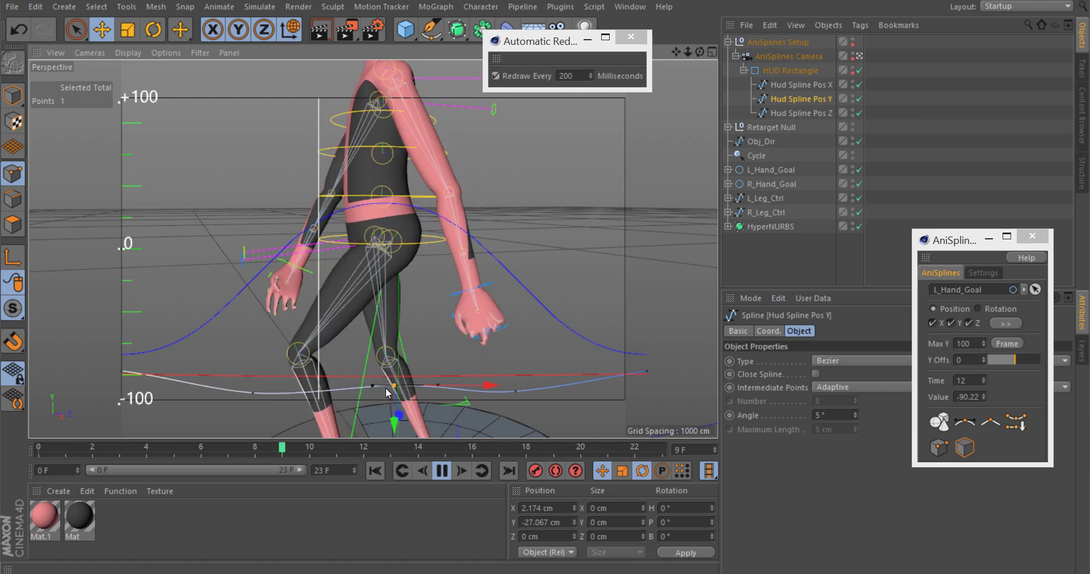
pyautogui.moveTo(387, 392); pyautogui.dragTo(375, 431)
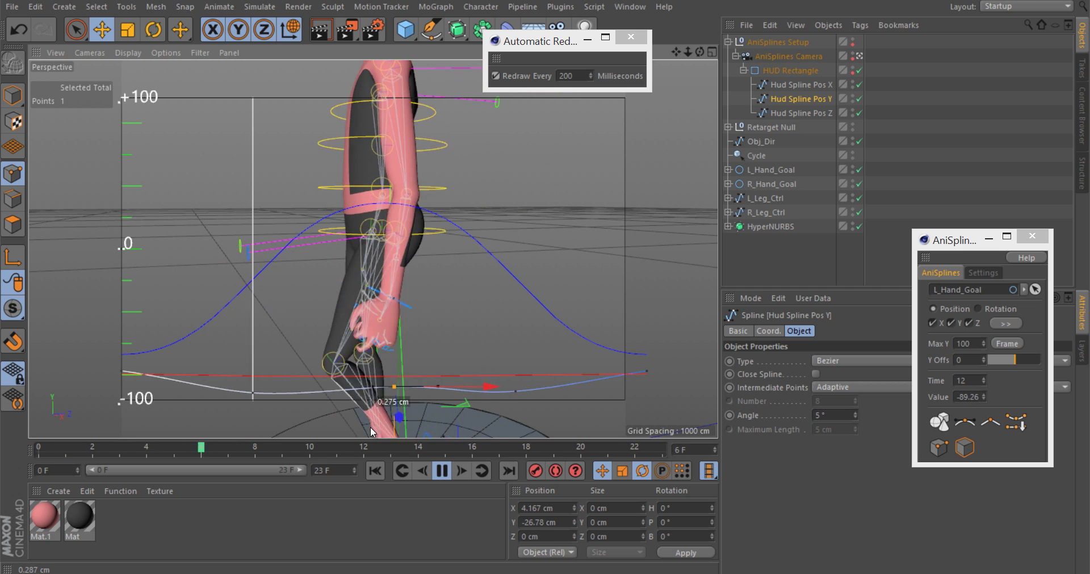
pyautogui.click(443, 475)
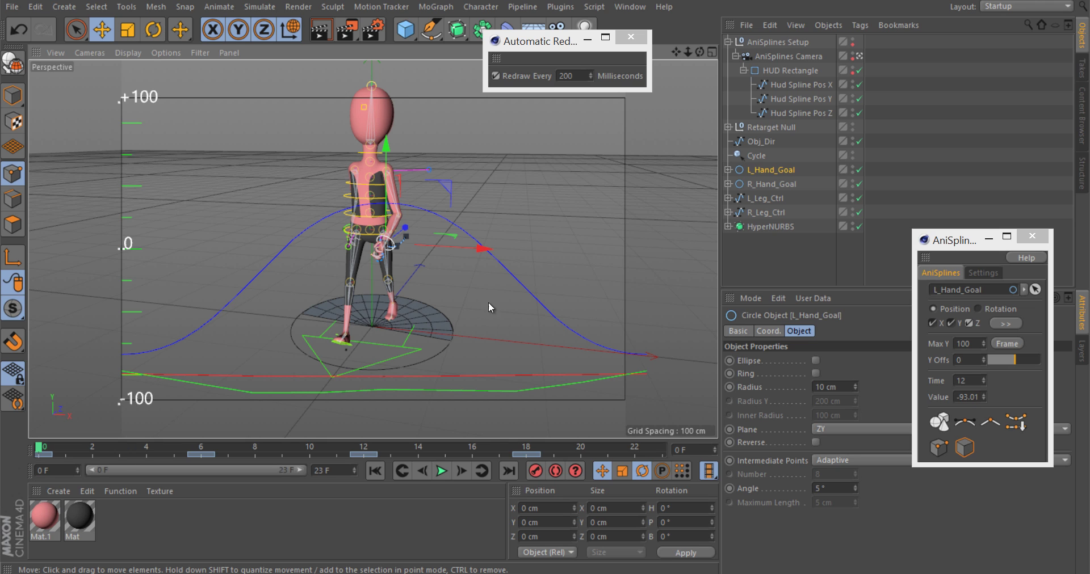
# Raise the frame 12 point of L_Hand_Goal's Hud Spline Pos X far above +100 and frame the graph to fit the curves.
pyautogui.click(1004, 344)
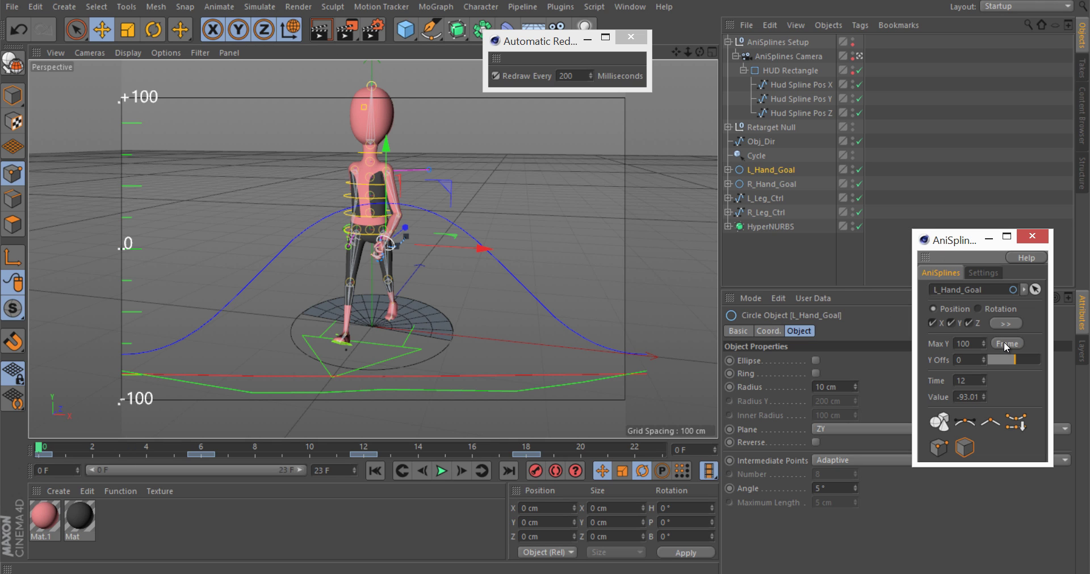
pyautogui.click(384, 375)
pyautogui.moveTo(396, 377); pyautogui.dragTo(390, 63)
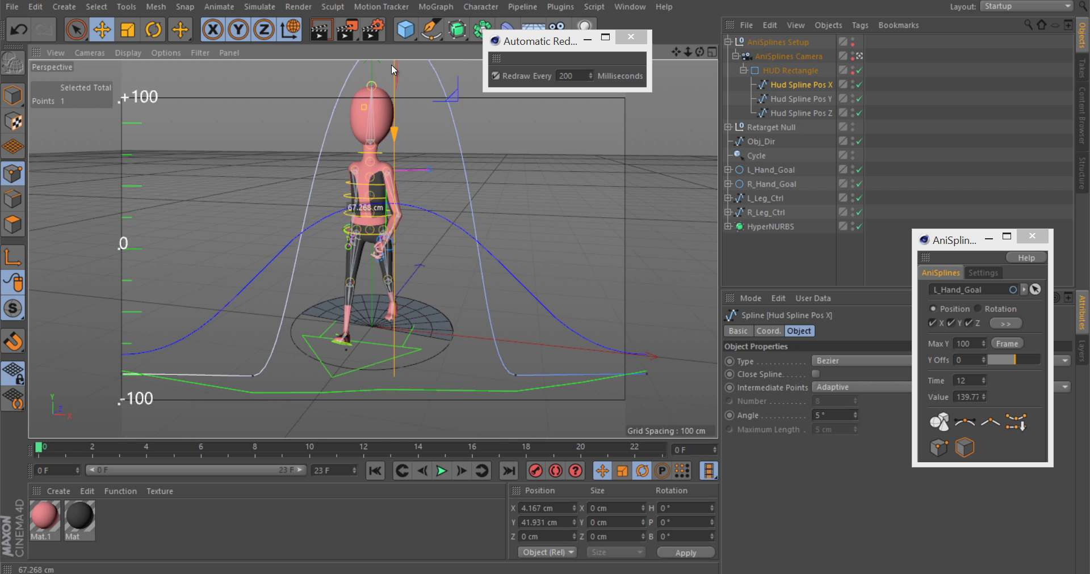
pyautogui.click(1005, 343)
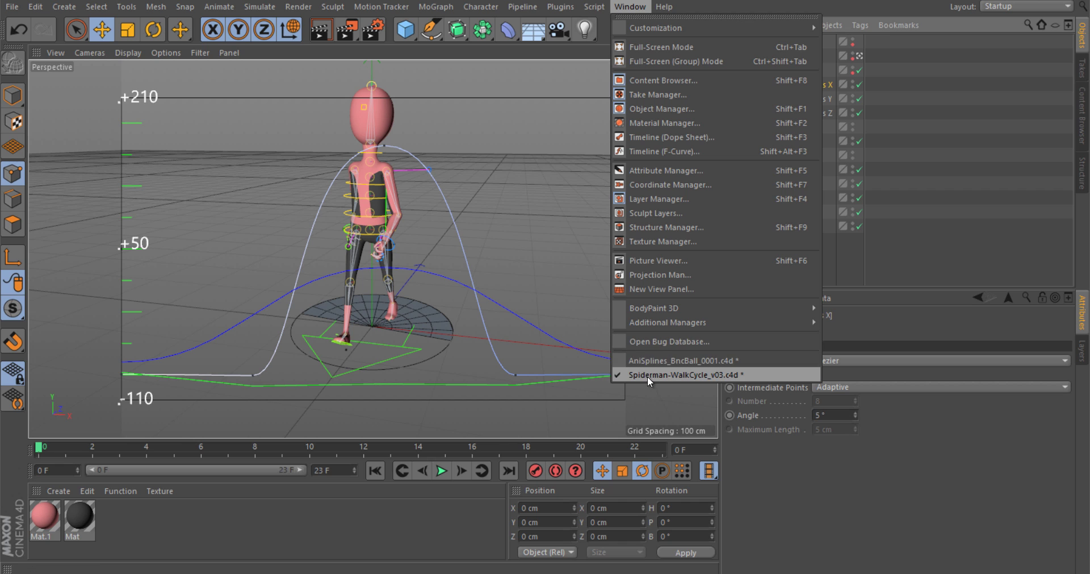
# Switch to the AniSplines_BncBall_0001.c4d scene, play its animation briefly, and launch AniSplines v08 in it.
pyautogui.click(647, 376)
pyautogui.click(441, 471)
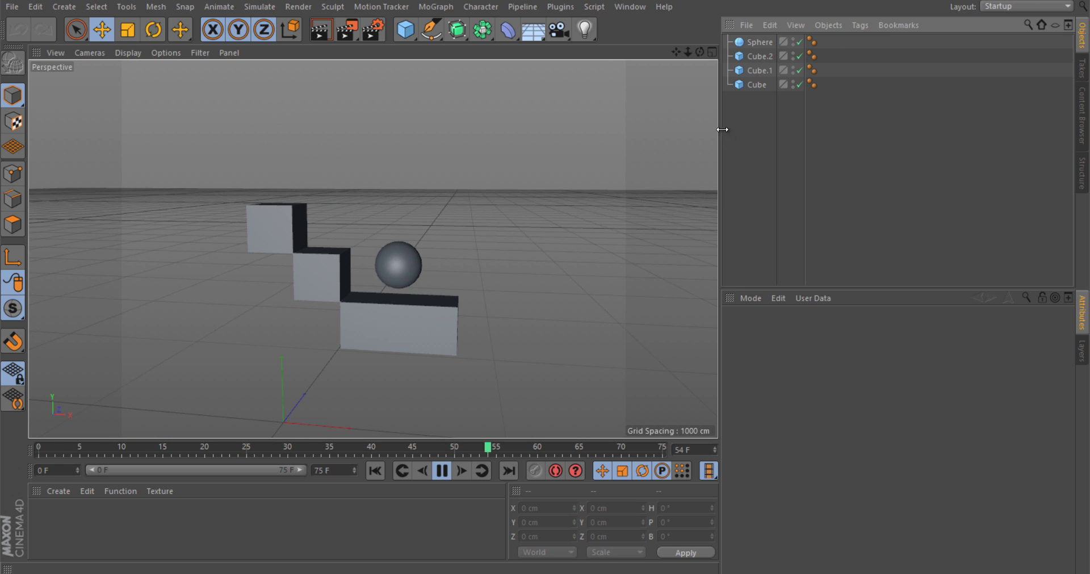
pyautogui.click(593, 7)
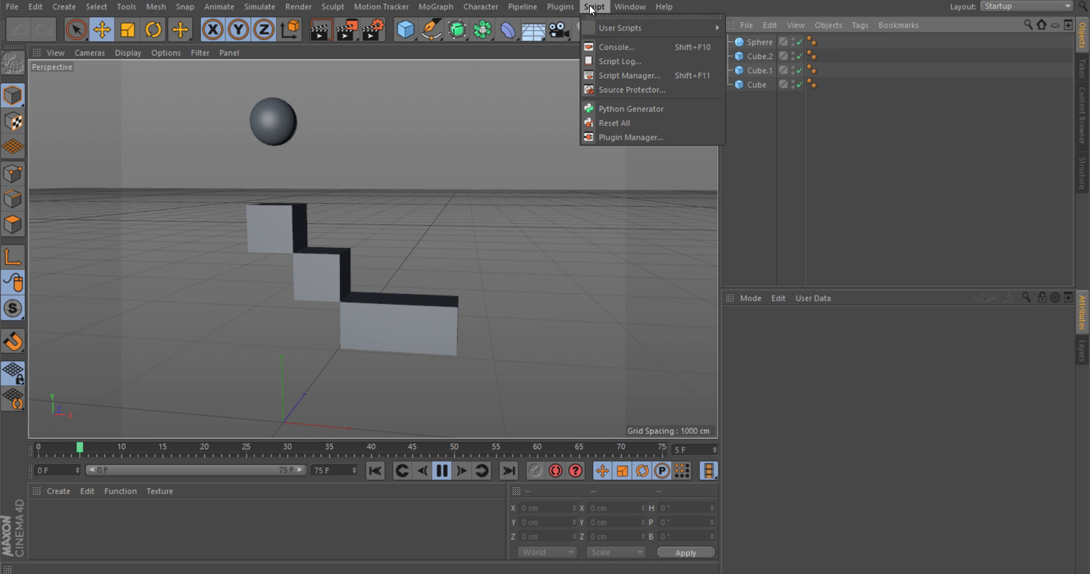
pyautogui.click(560, 8)
pyautogui.click(588, 61)
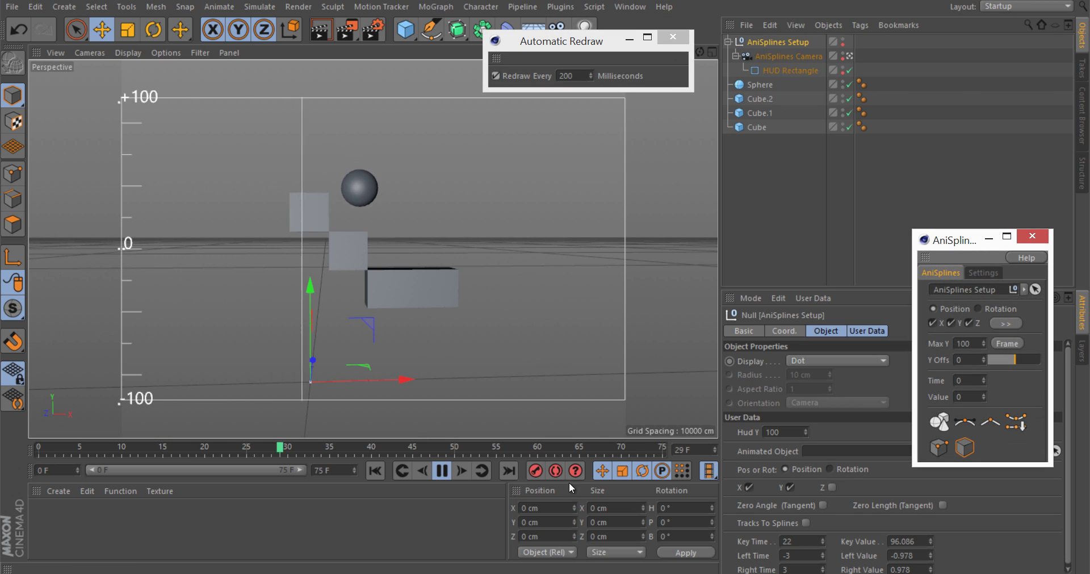
pyautogui.click(442, 471)
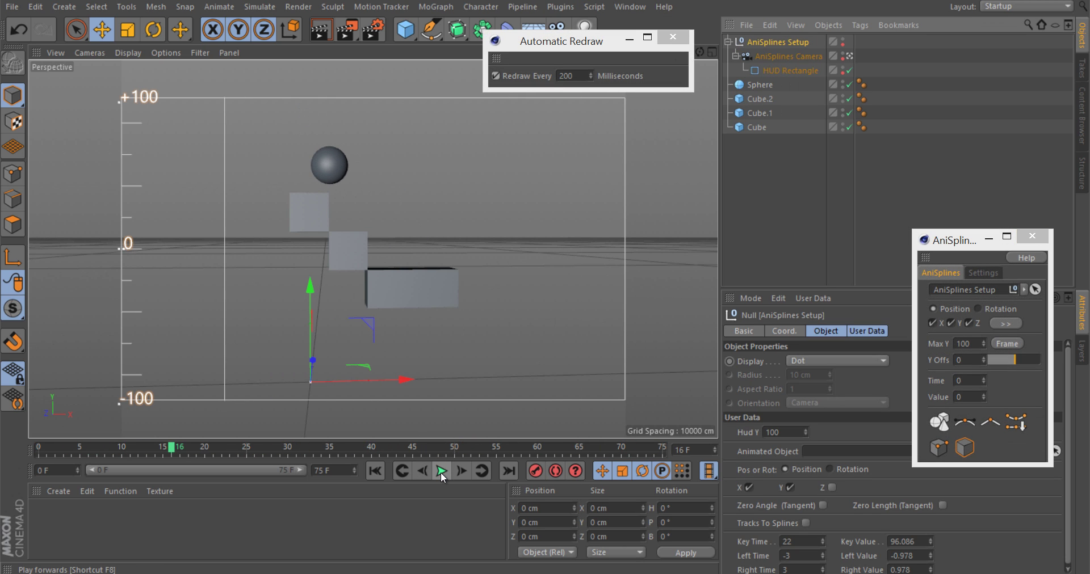
# Display the Sphere's position curves framed to fit, and limit the graph to the X position curve.
pyautogui.click(759, 88)
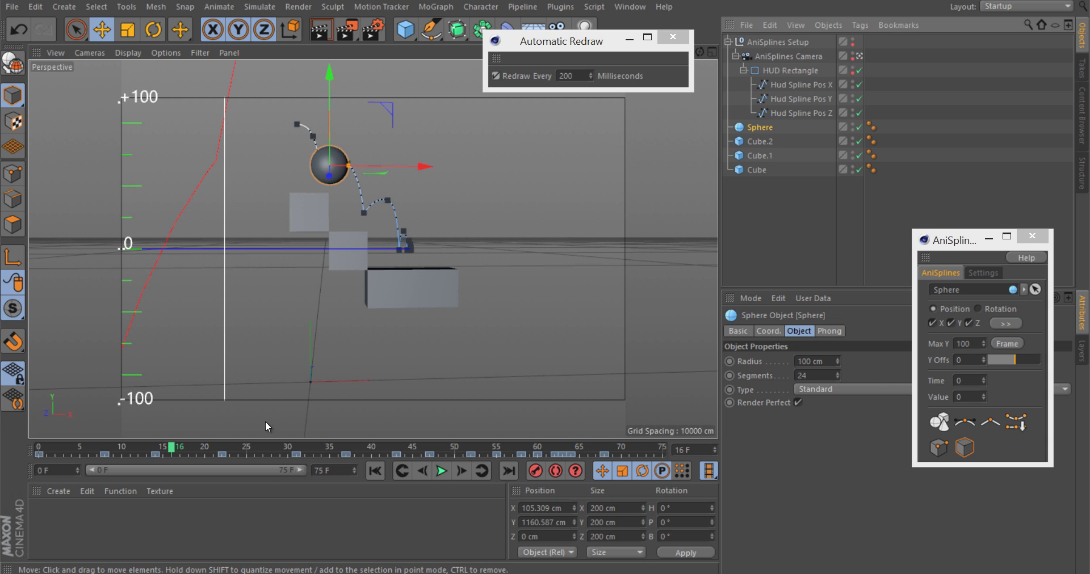
pyautogui.click(1006, 344)
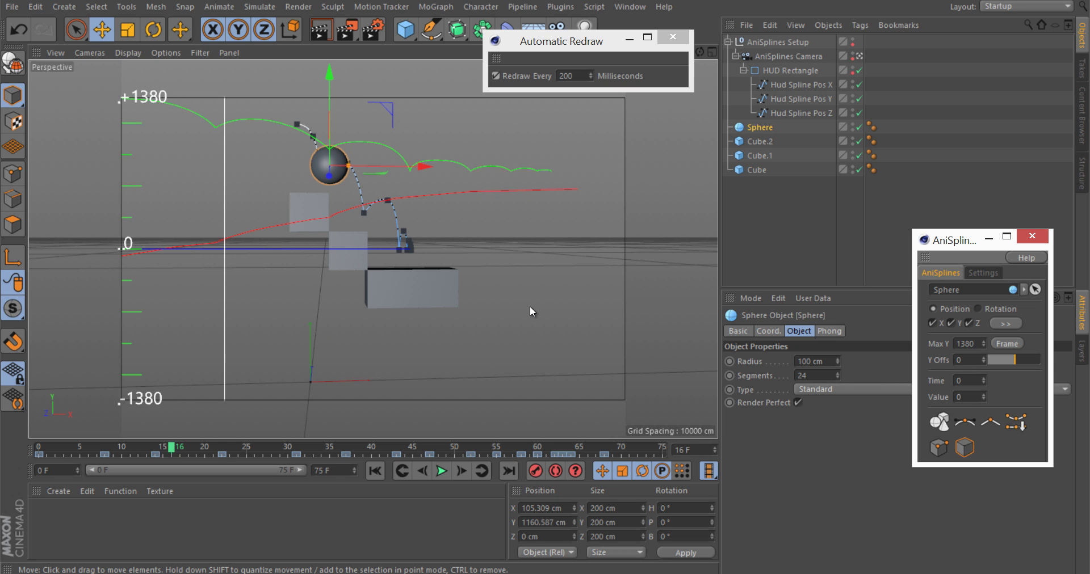
pyautogui.click(951, 323)
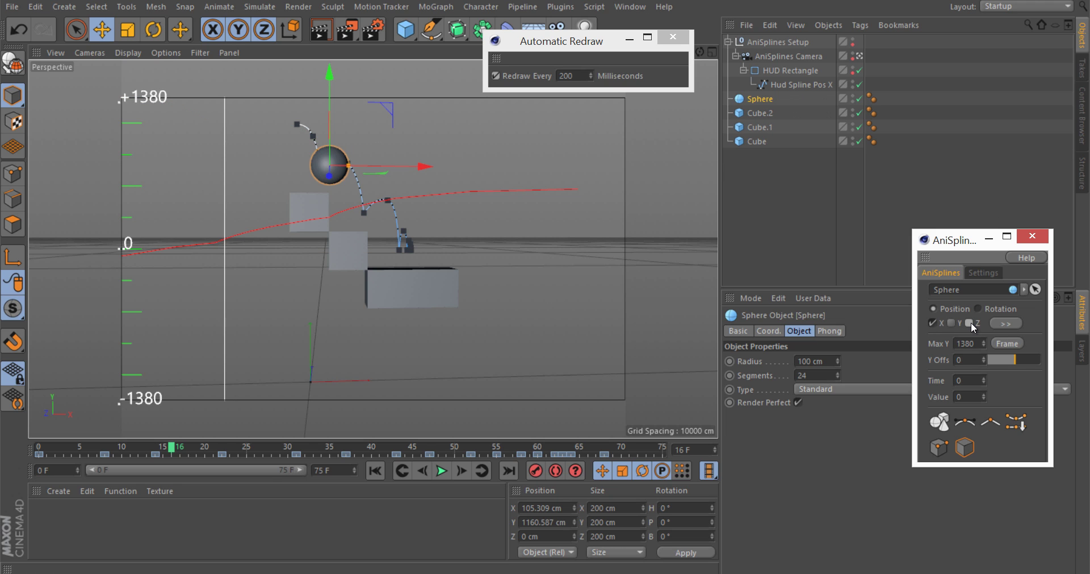
# Play the animation and raise the last point of Hud Spline Pos X, at frame 68, to a value of about 756.
pyautogui.click(796, 85)
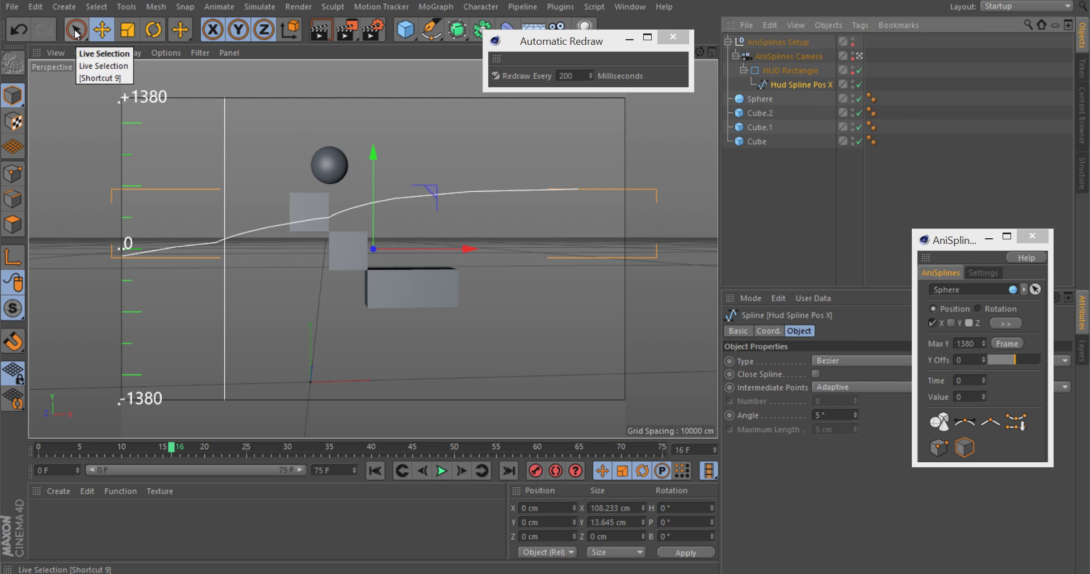
pyautogui.click(937, 448)
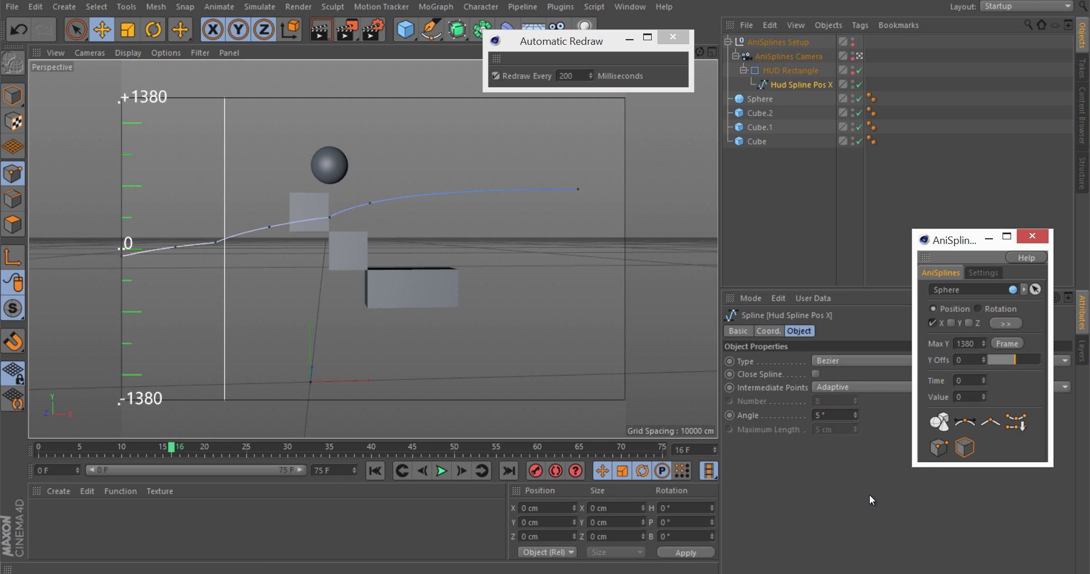
pyautogui.click(441, 471)
pyautogui.click(577, 189)
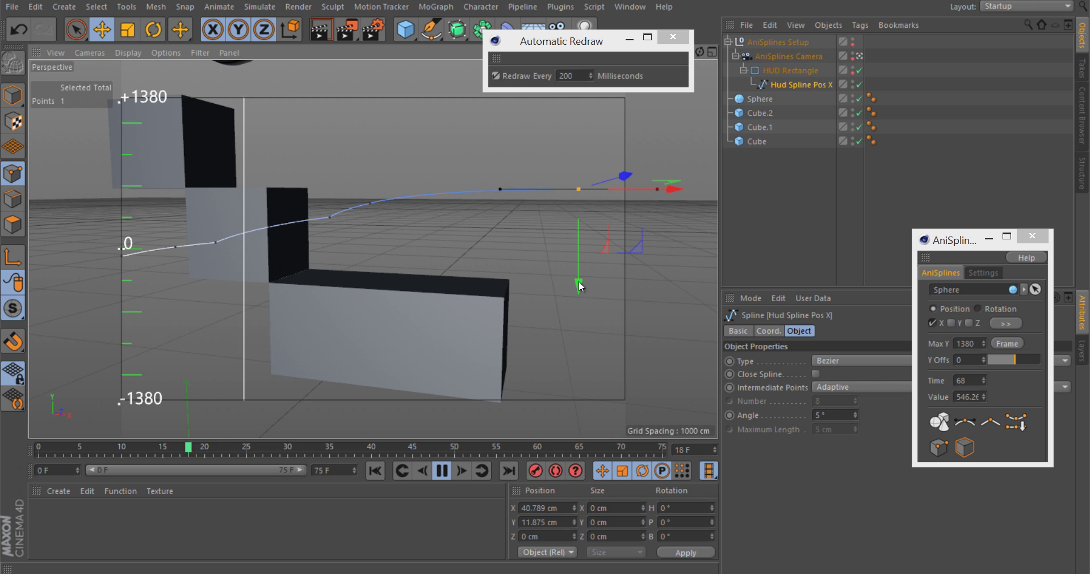
pyautogui.moveTo(578, 281); pyautogui.dragTo(579, 251)
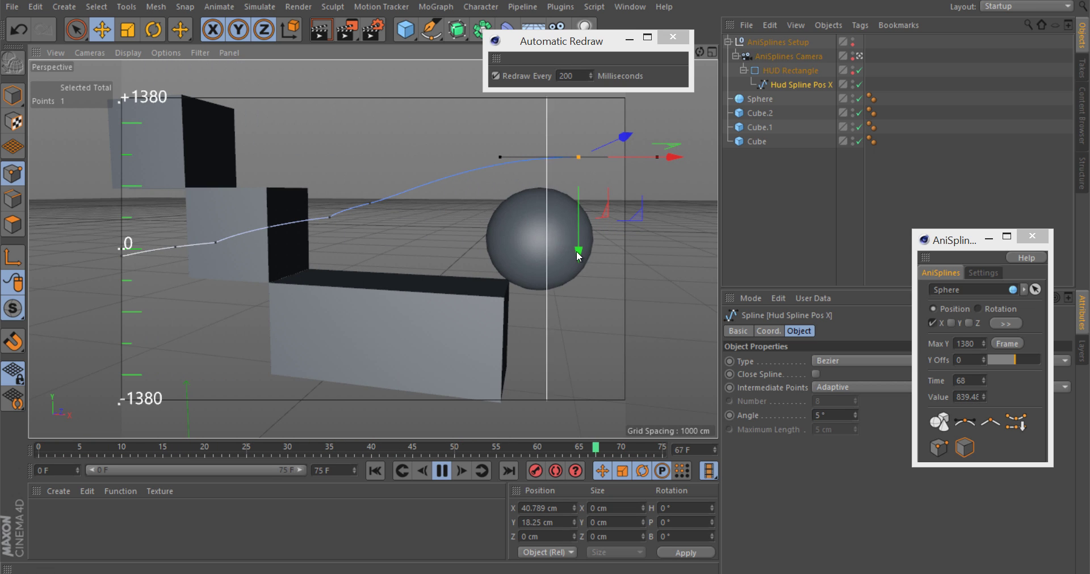
pyautogui.moveTo(577, 256); pyautogui.dragTo(578, 264)
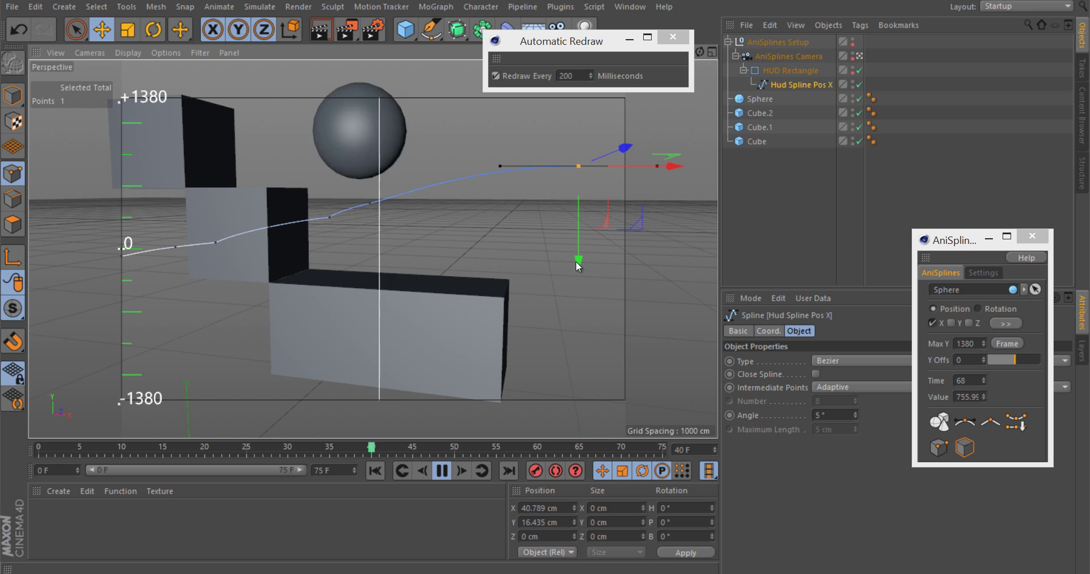
# Set the project's end frame to 100 and extend the preview range to the full 100 frames.
pyautogui.moveTo(339, 471); pyautogui.dragTo(298, 470)
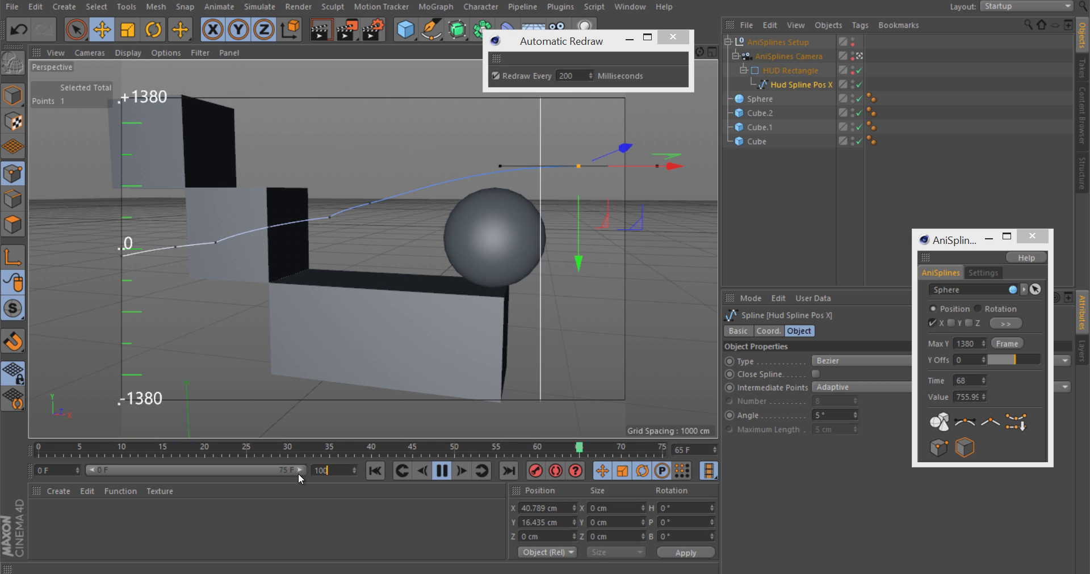
pyautogui.write('100')
pyautogui.press('Return')
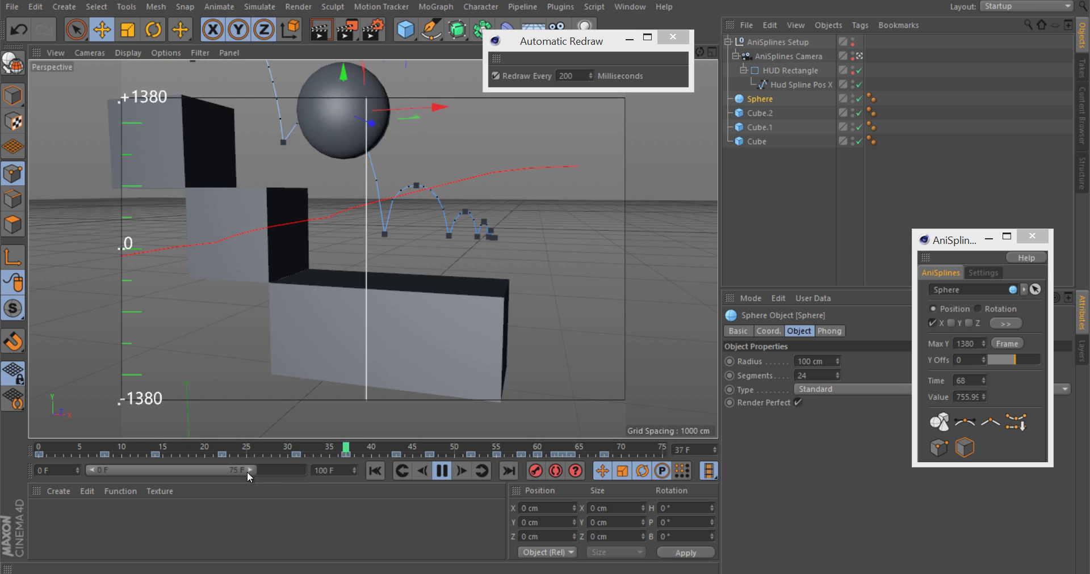
pyautogui.moveTo(248, 471); pyautogui.dragTo(301, 471)
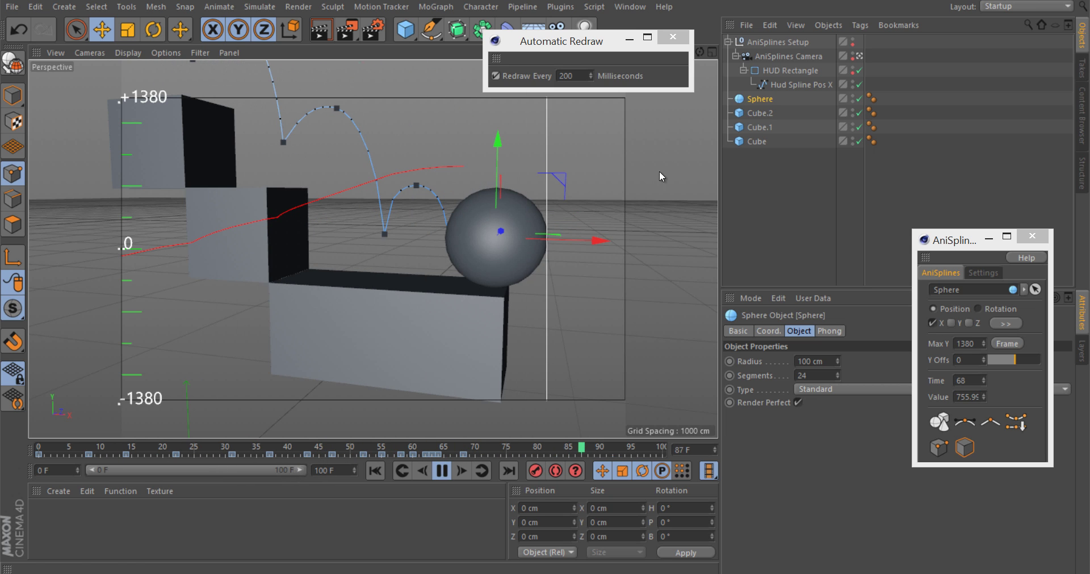
# Shift the last point of Hud Spline Pos X along the time axis to about frame 82, and stop the animation.
pyautogui.click(762, 85)
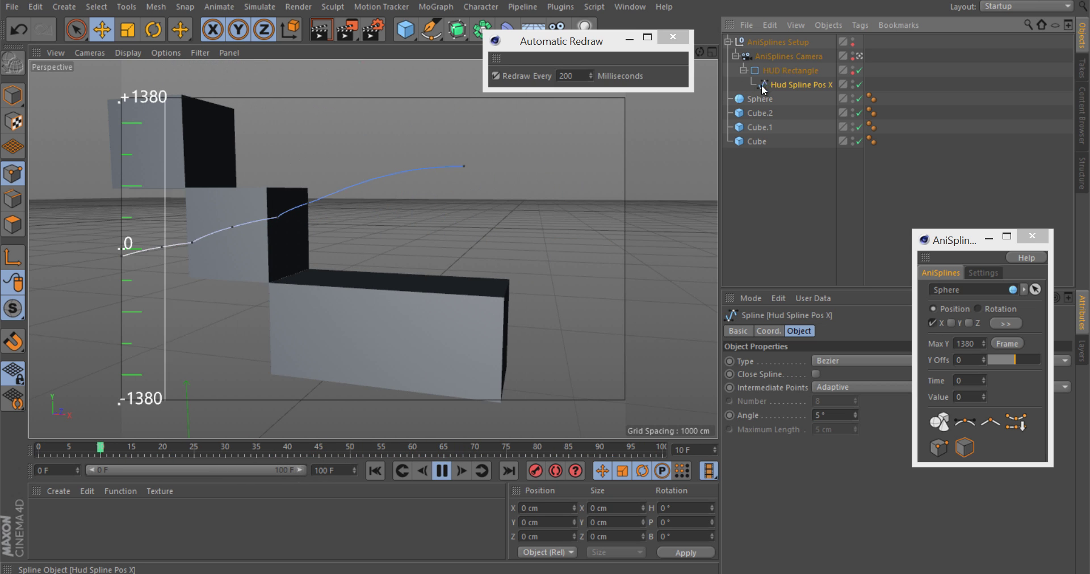
pyautogui.click(464, 166)
pyautogui.moveTo(562, 164); pyautogui.dragTo(638, 181)
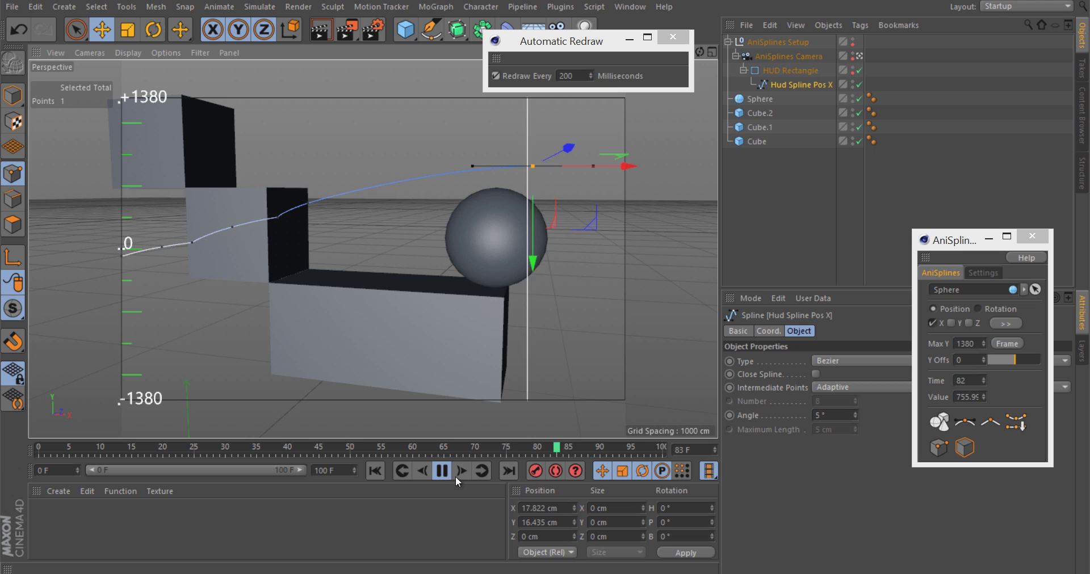
pyautogui.click(441, 471)
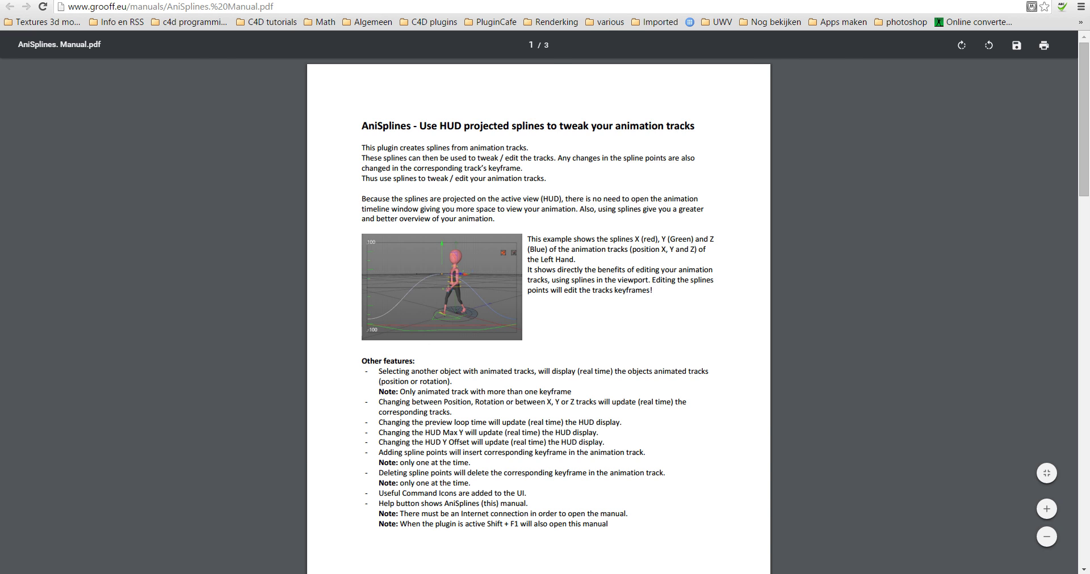
pyautogui.hotkey('alt', 'Tab')
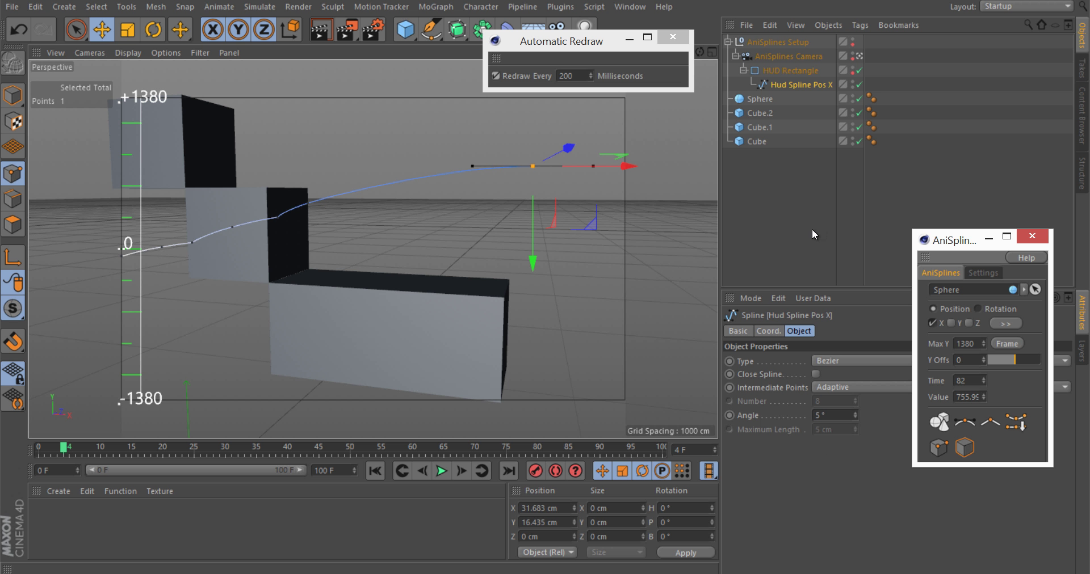